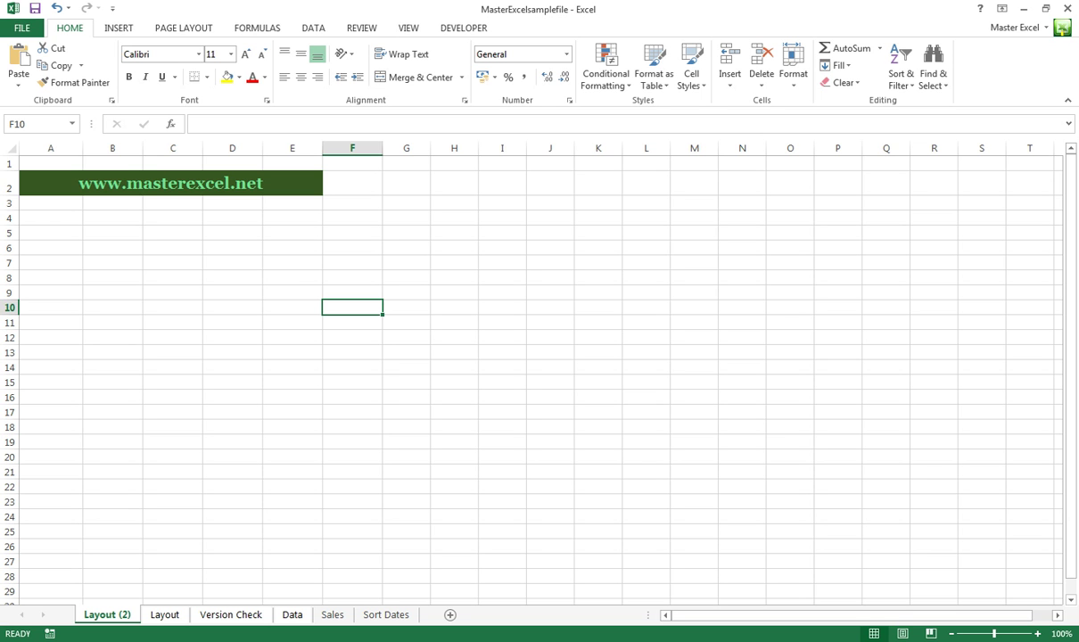
# Begin Save As into MasterExcelSampleFiles as MasterExcelsamplefile2 and open the Tools dropdown
pyautogui.click(232, 247)
pyautogui.hotkey('alt', 'f')
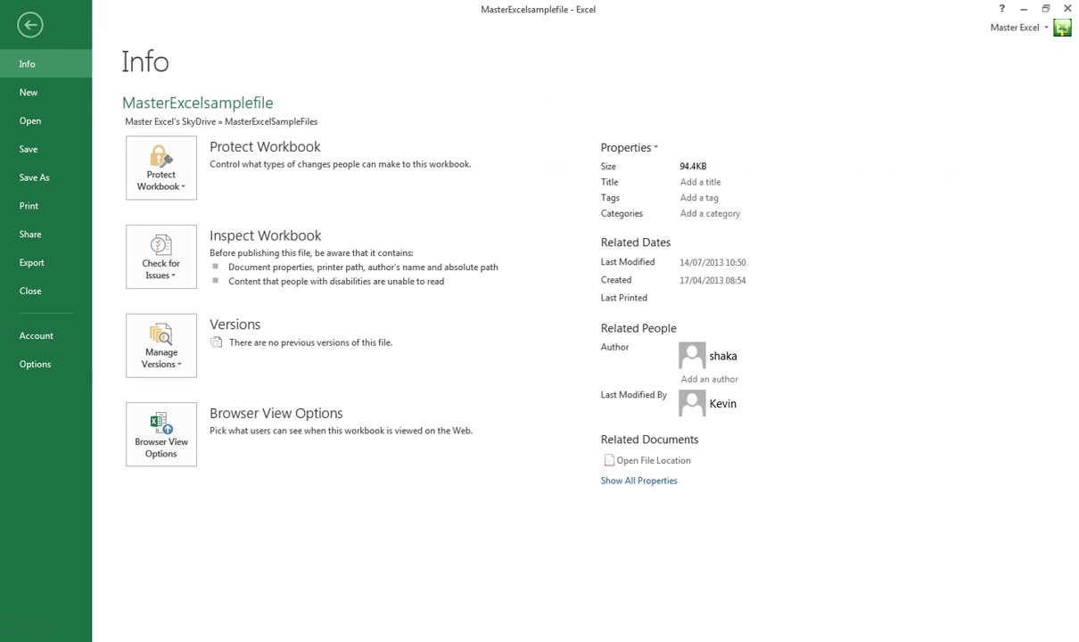
pyautogui.press('a')
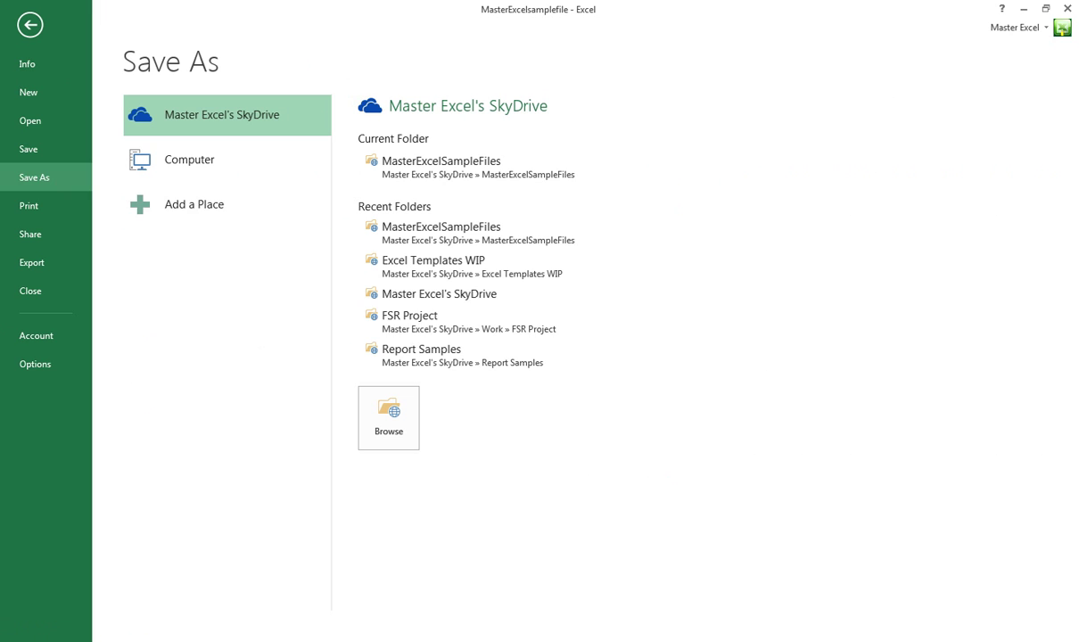
pyautogui.click(441, 166)
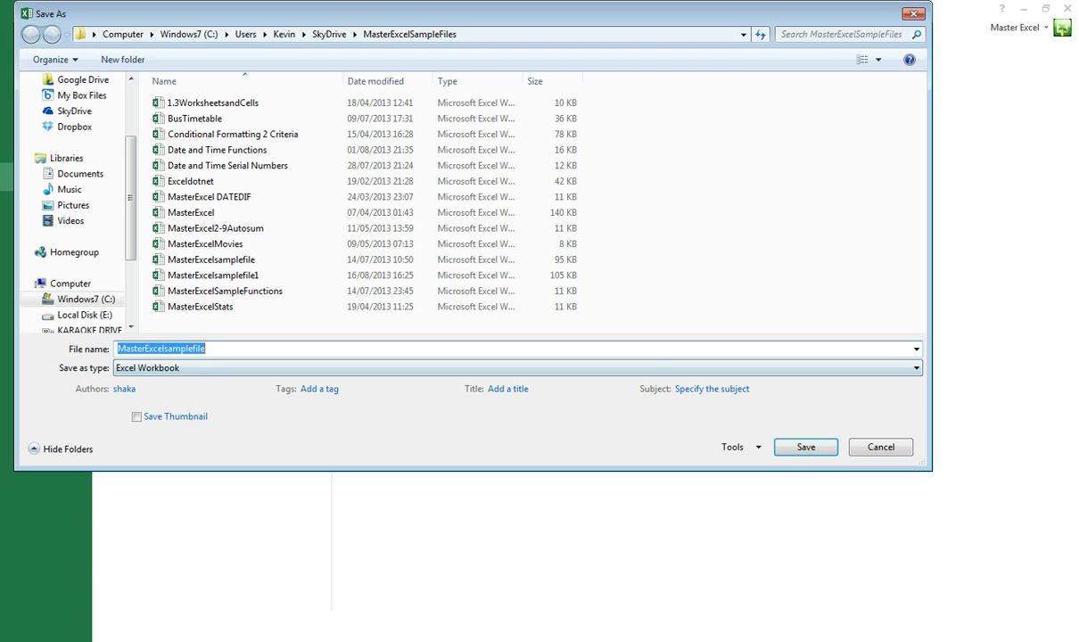
pyautogui.click(206, 349)
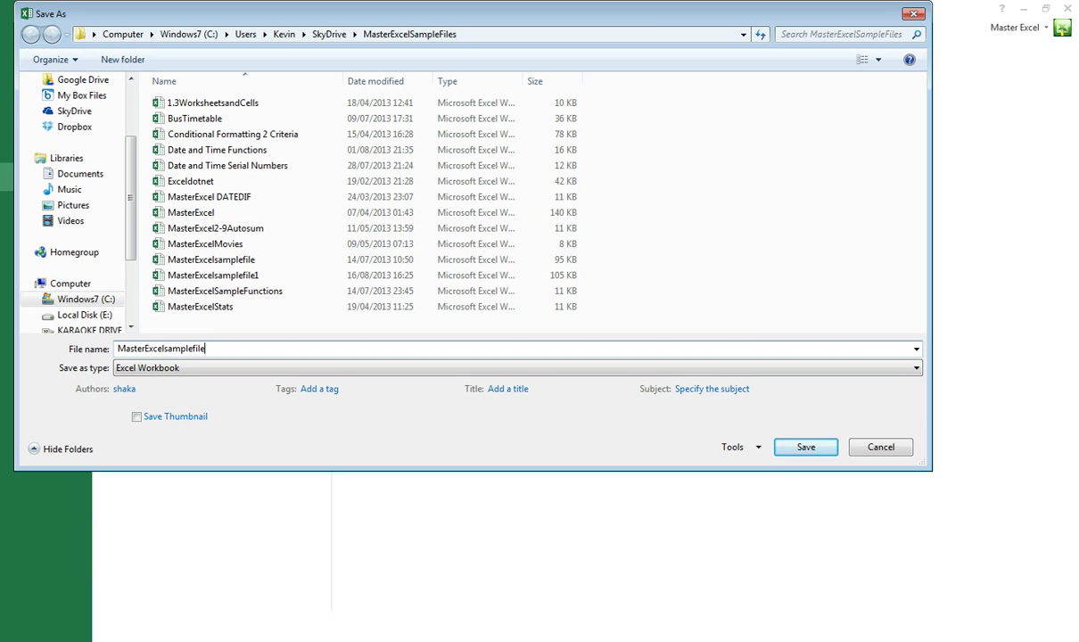
pyautogui.write('2')
pyautogui.click(739, 447)
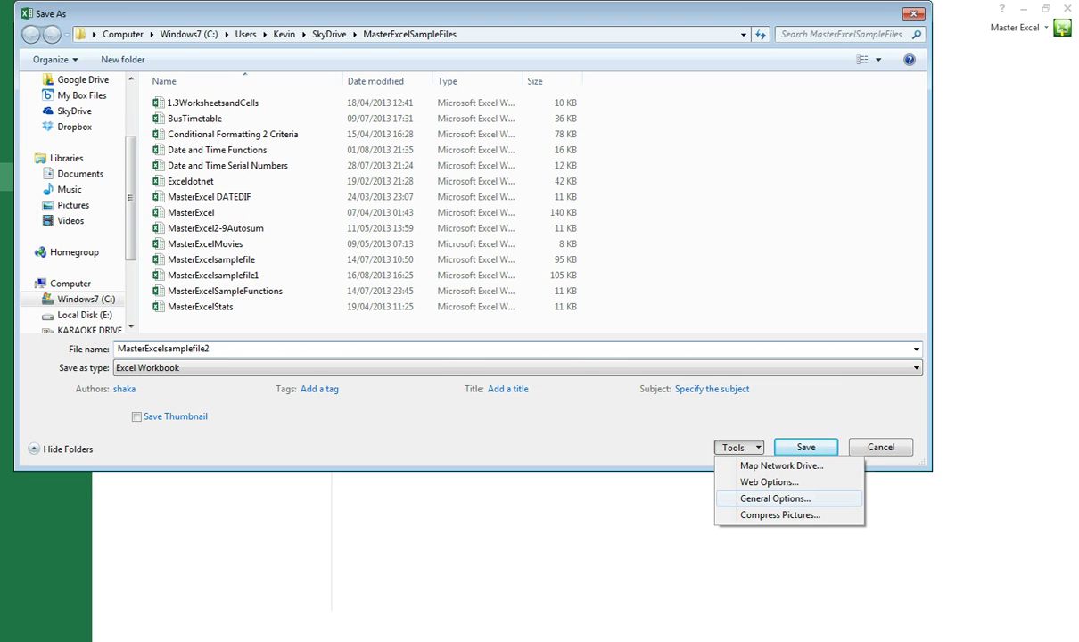
# In General Options, enter and confirm a password to open and a password to modify
pyautogui.click(775, 499)
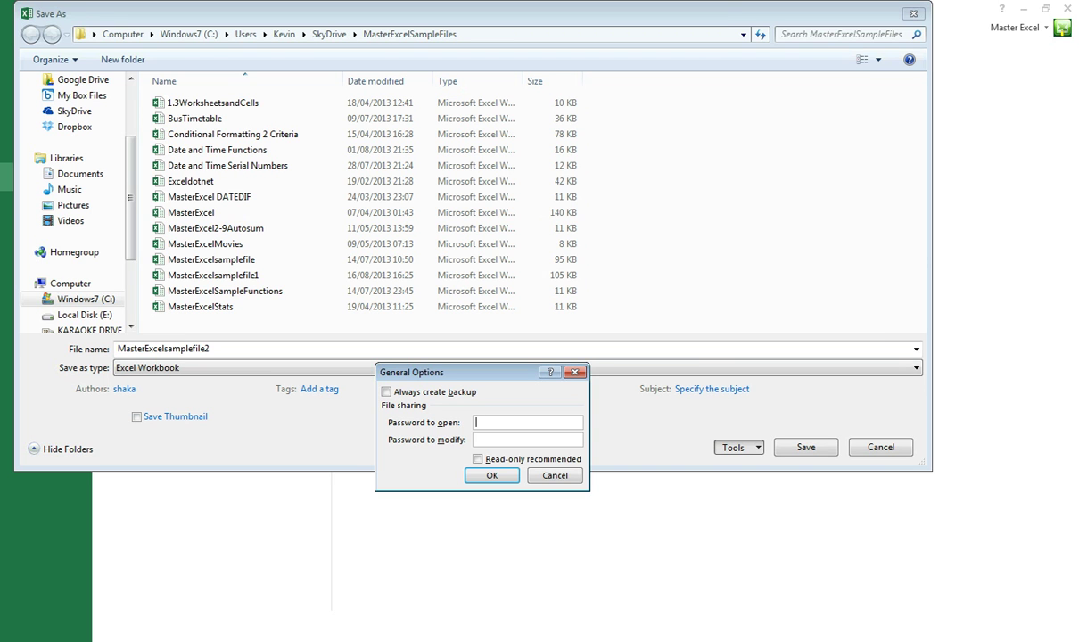
pyautogui.write('excel')
pyautogui.click(527, 440)
pyautogui.write('*****')
pyautogui.press('Return')
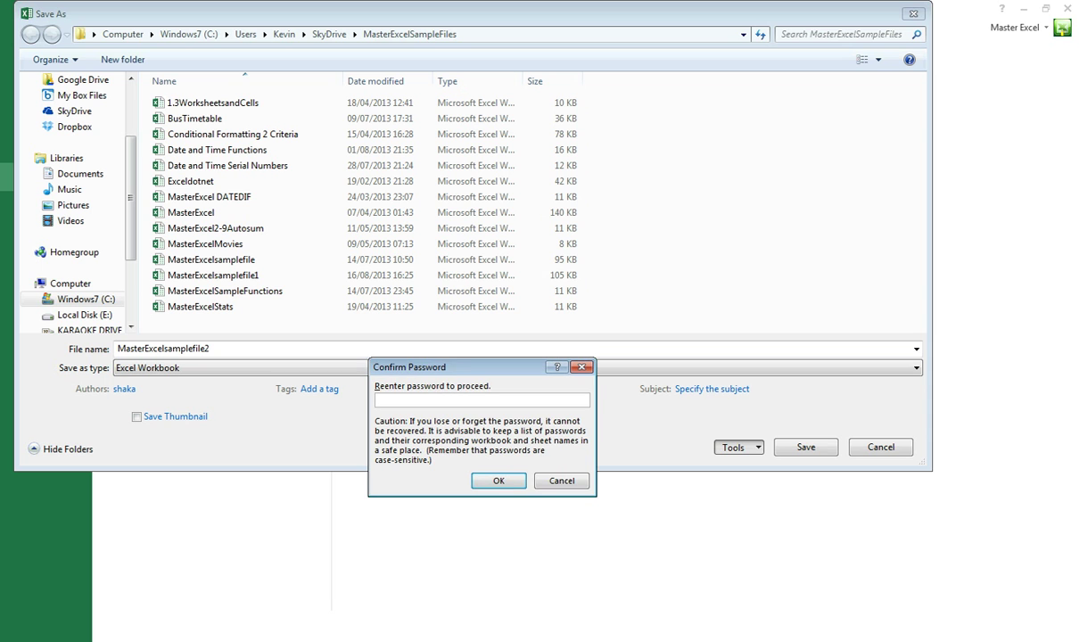
pyautogui.write('*****')
pyautogui.press('Return')
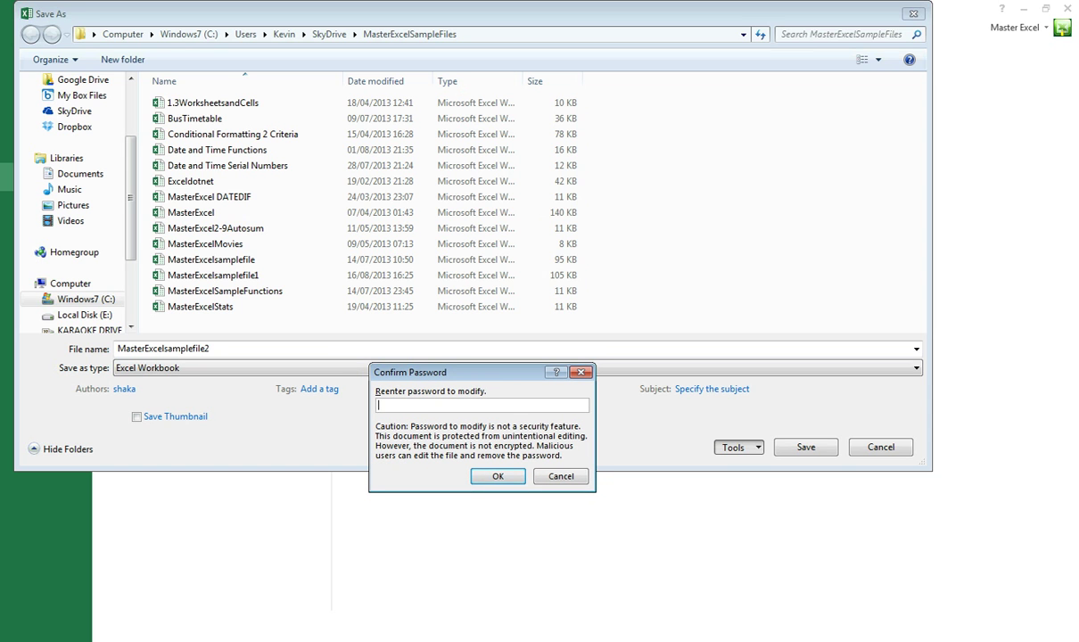
pyautogui.write('*****')
pyautogui.press('Return')
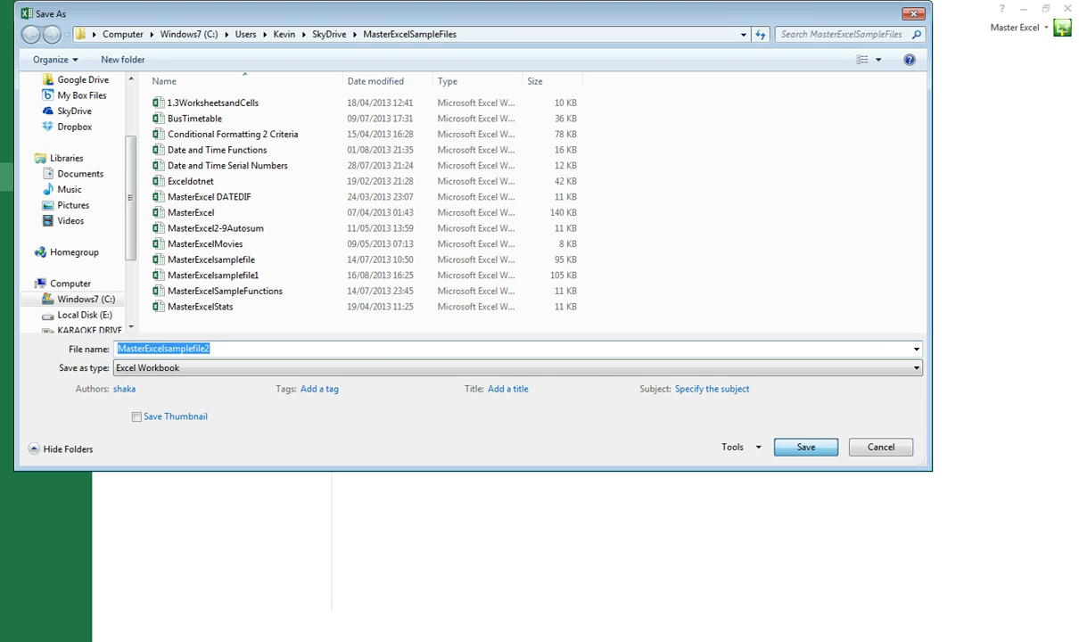
# Save the protected file, reopen MasterExcelsamplefile2 from Recent Workbooks, and enter the open password
pyautogui.press('Return')
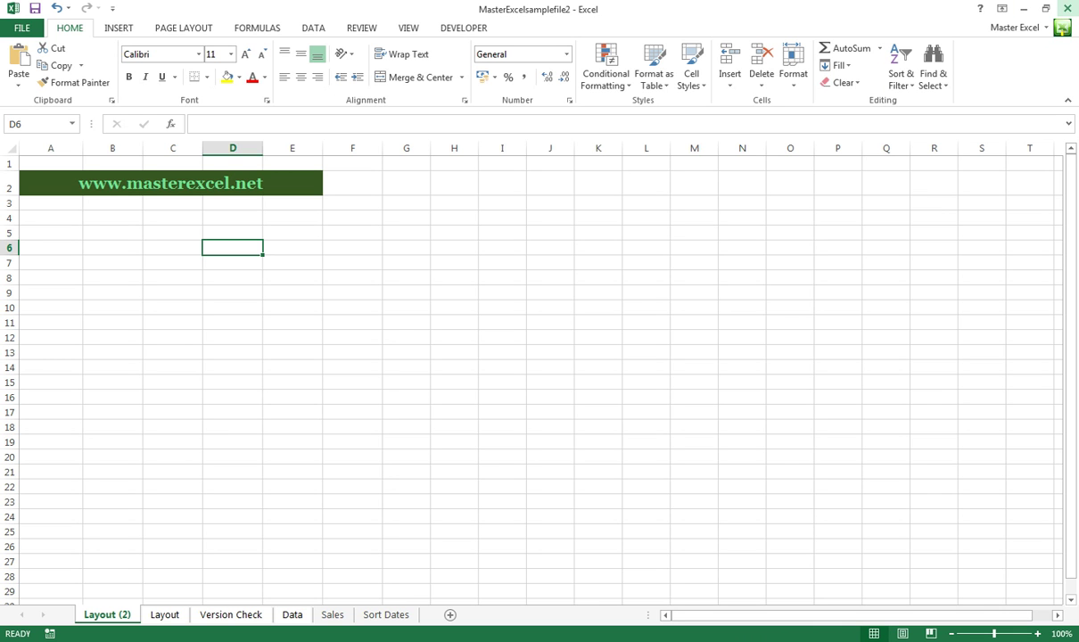
pyautogui.hotkey('ctrl', 'n')
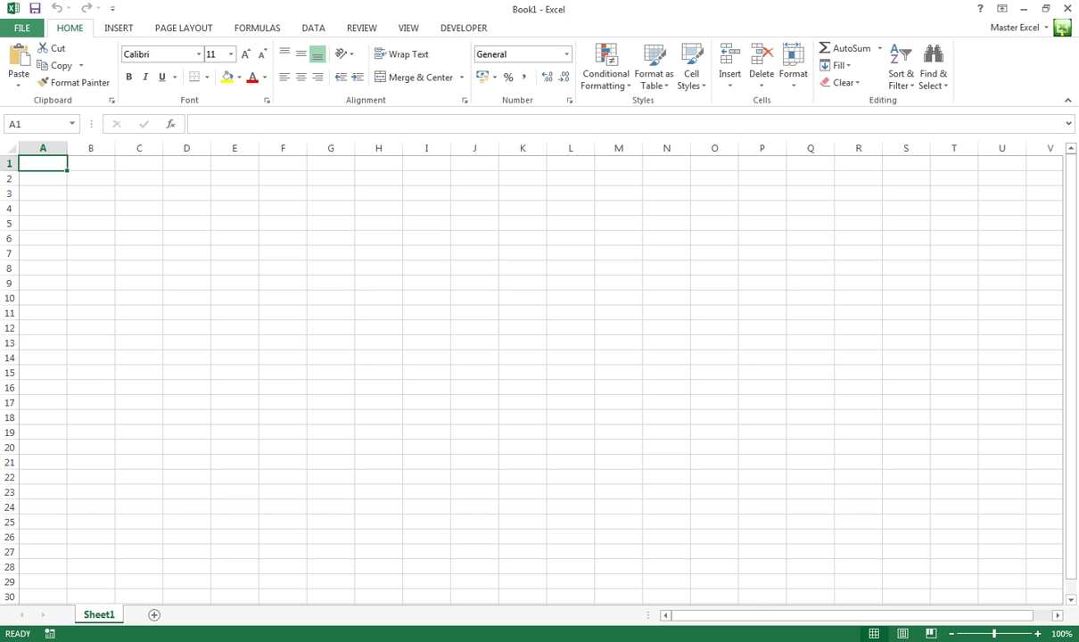
pyautogui.hotkey('ctrl', 'o')
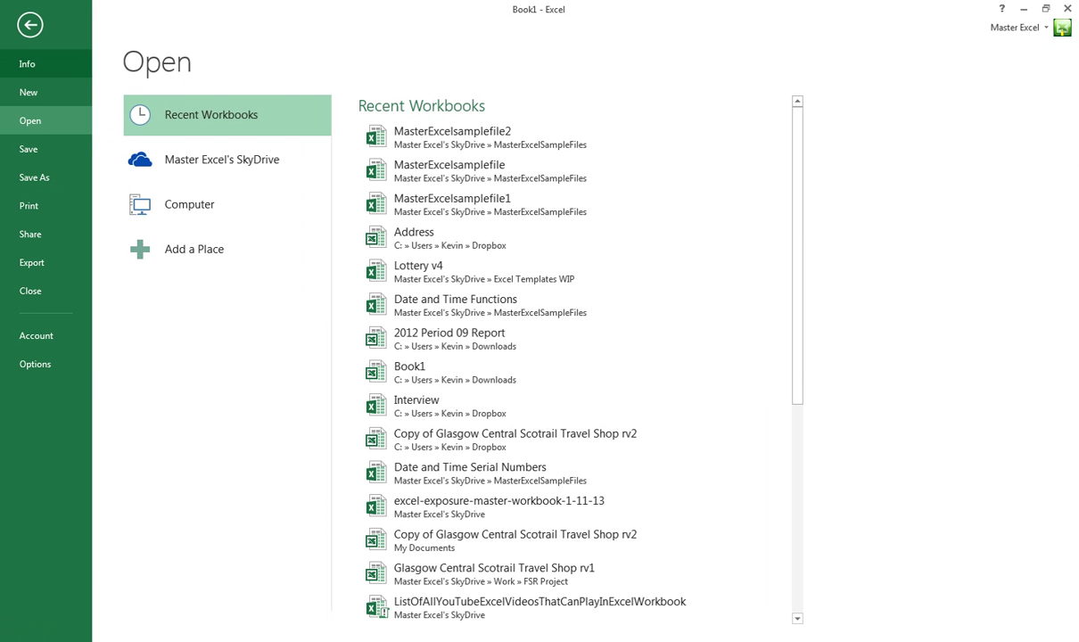
pyautogui.click(452, 134)
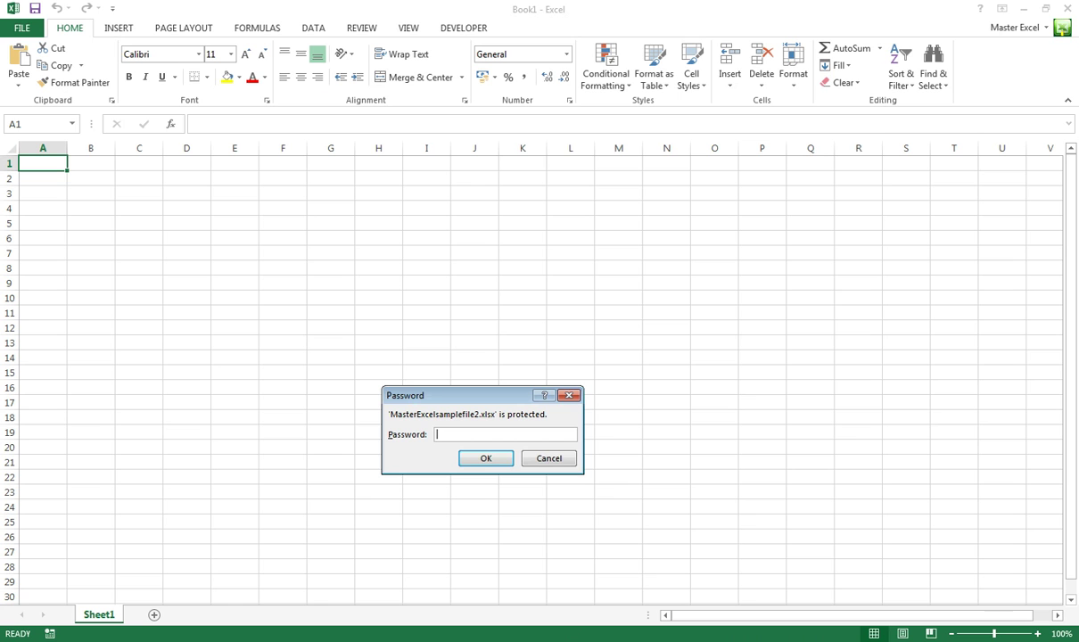
pyautogui.write('12345')
pyautogui.press('Return')
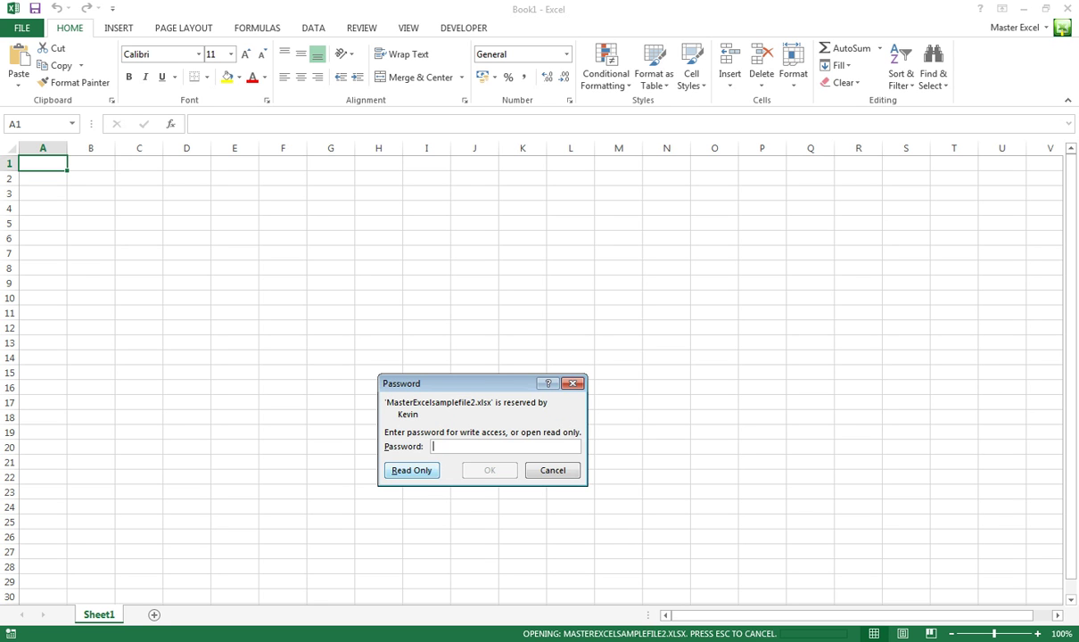
# Open the workbook read-only, enter 12345 in cell B5, and try saving it
pyautogui.click(412, 470)
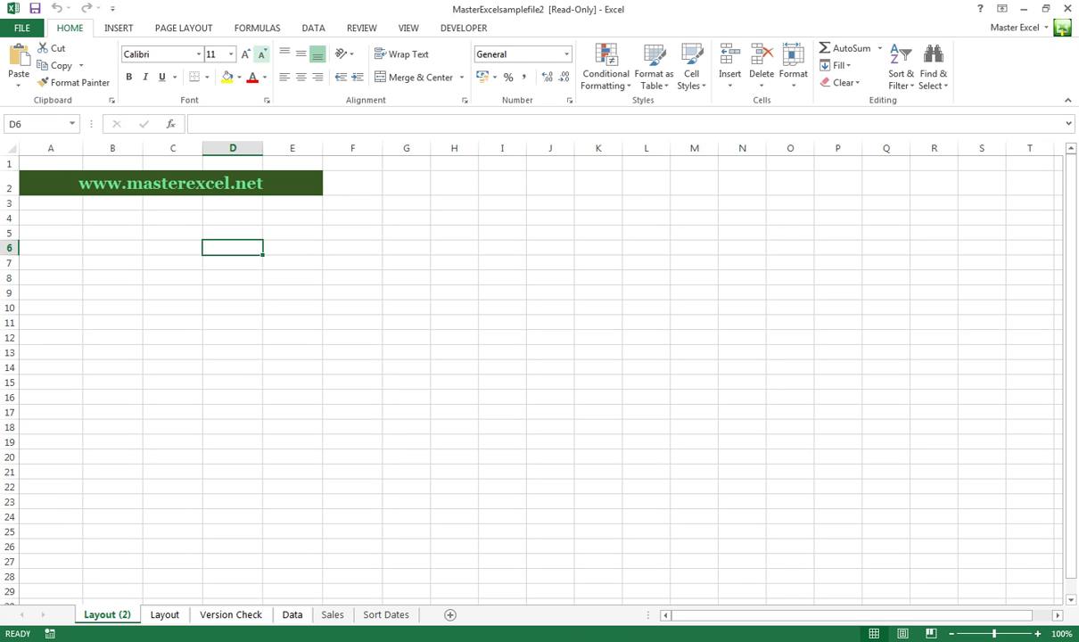
pyautogui.click(50, 183)
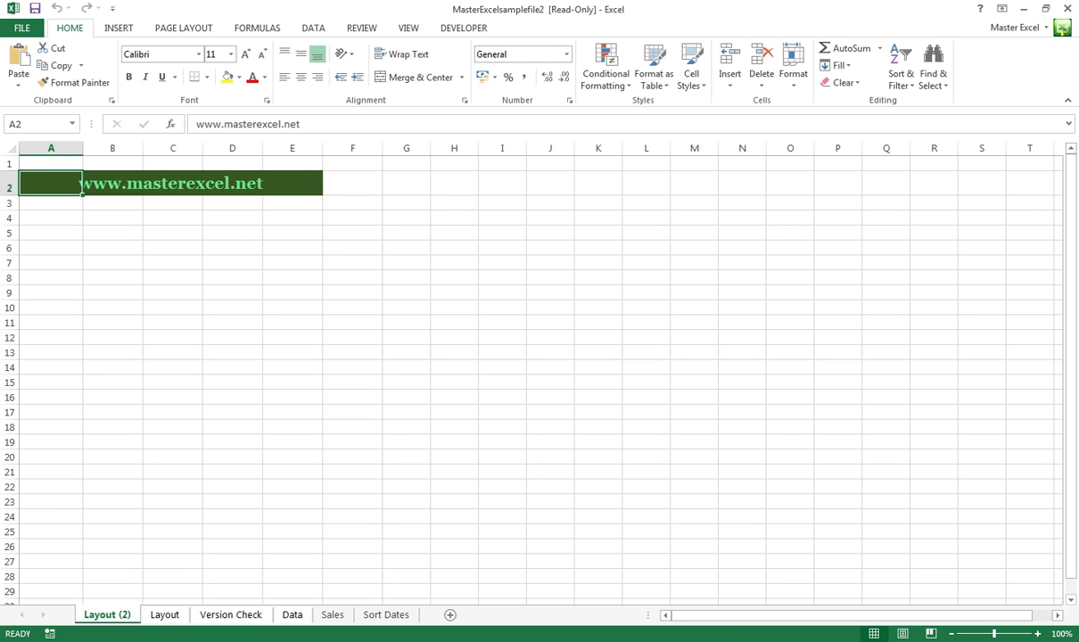
pyautogui.click(202, 277)
pyautogui.click(203, 293)
pyautogui.click(112, 233)
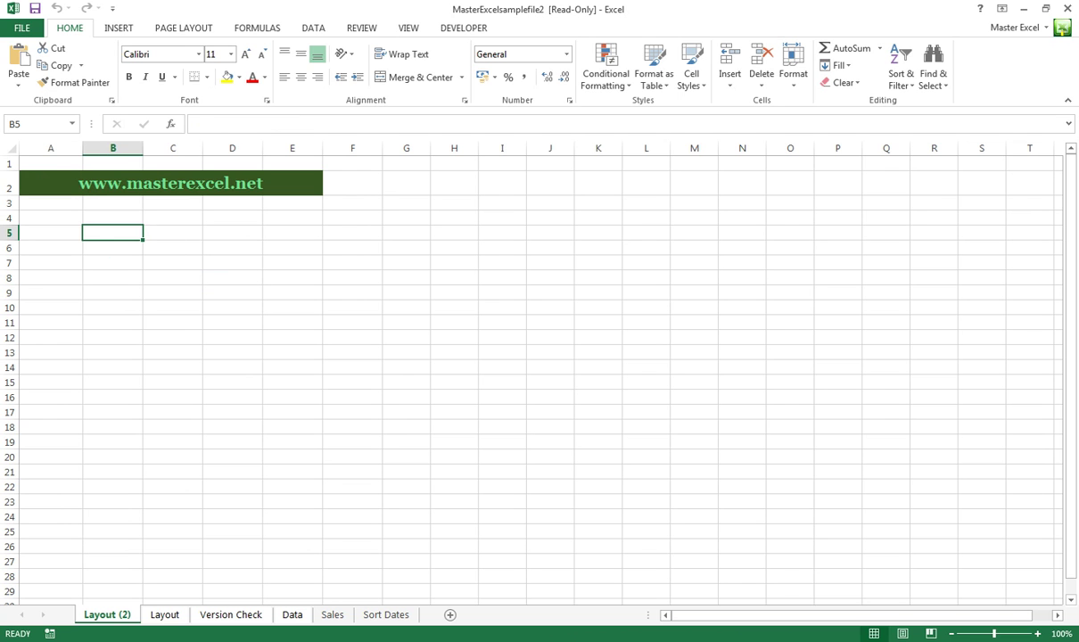
pyautogui.doubleClick(113, 232)
pyautogui.write('12345')
pyautogui.press('Return')
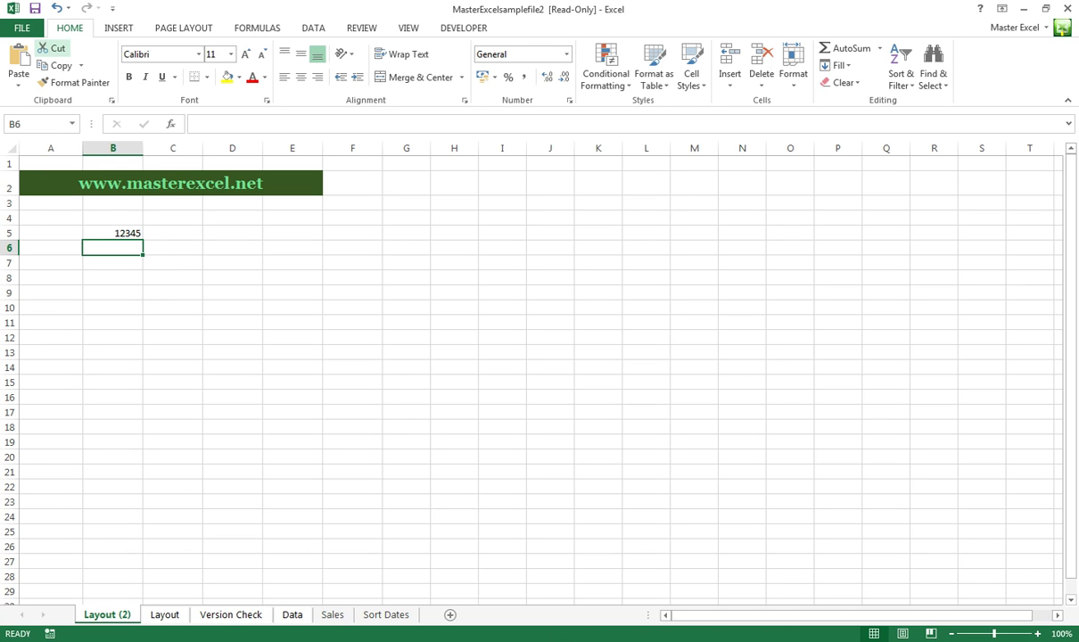
pyautogui.click(34, 8)
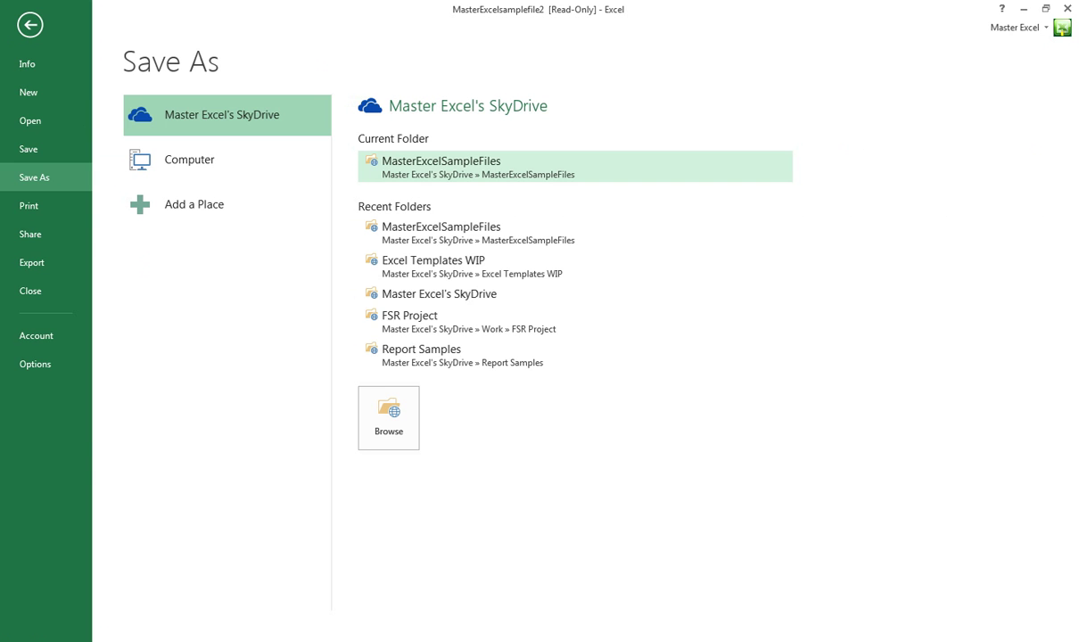
# Save the edited workbook as 'Copy of MasterExcelsamplefile3' in MasterExcelSampleFiles
pyautogui.click(437, 166)
pyautogui.press('End')
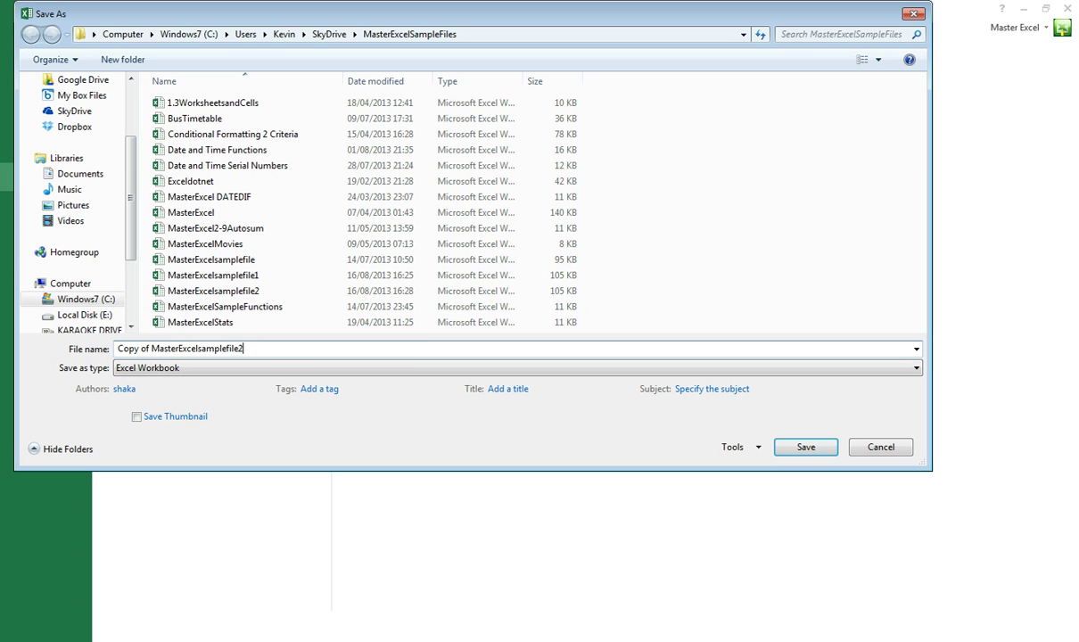
pyautogui.press('BackSpace')
pyautogui.write('3')
pyautogui.hotkey('ctrl', 'a')
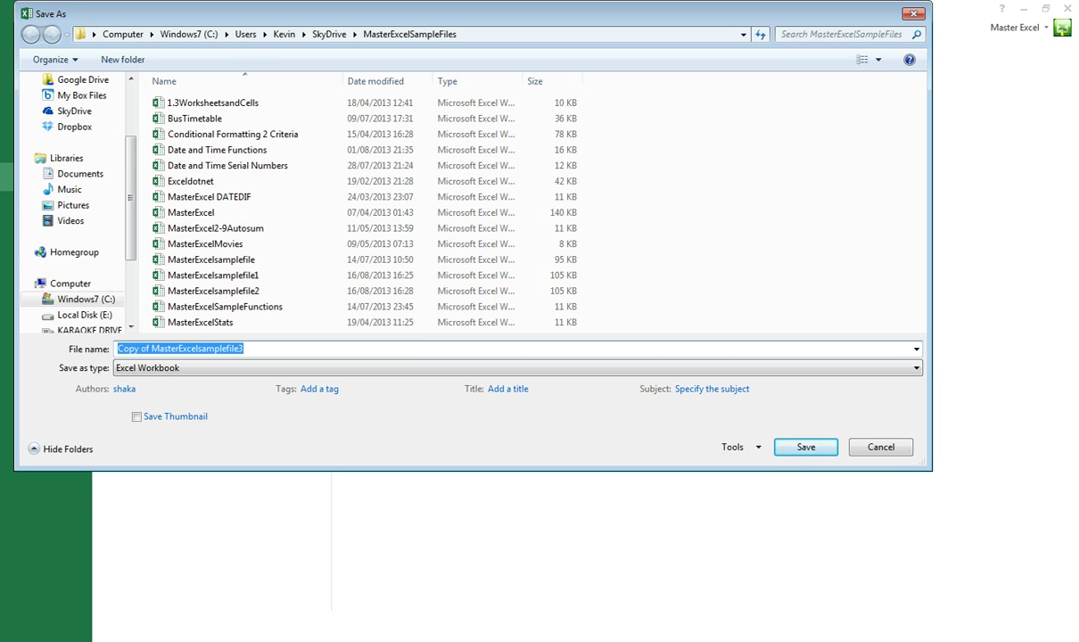
pyautogui.press('Return')
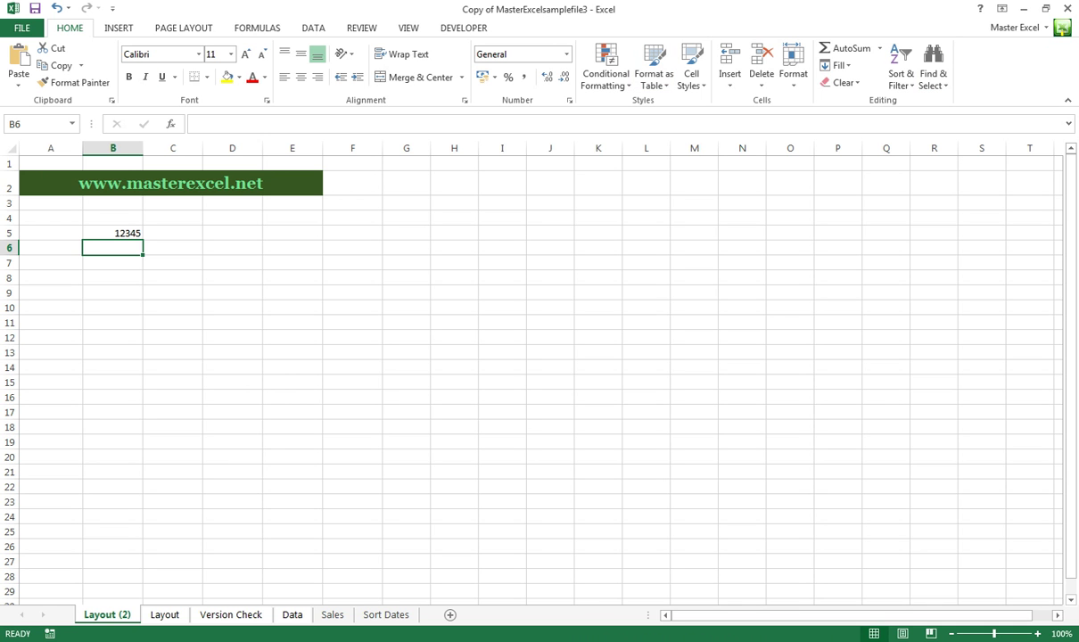
# Reopen MasterExcelsamplefile2 from Recent Workbooks, entering the open password and then the modify password
pyautogui.click(21, 27)
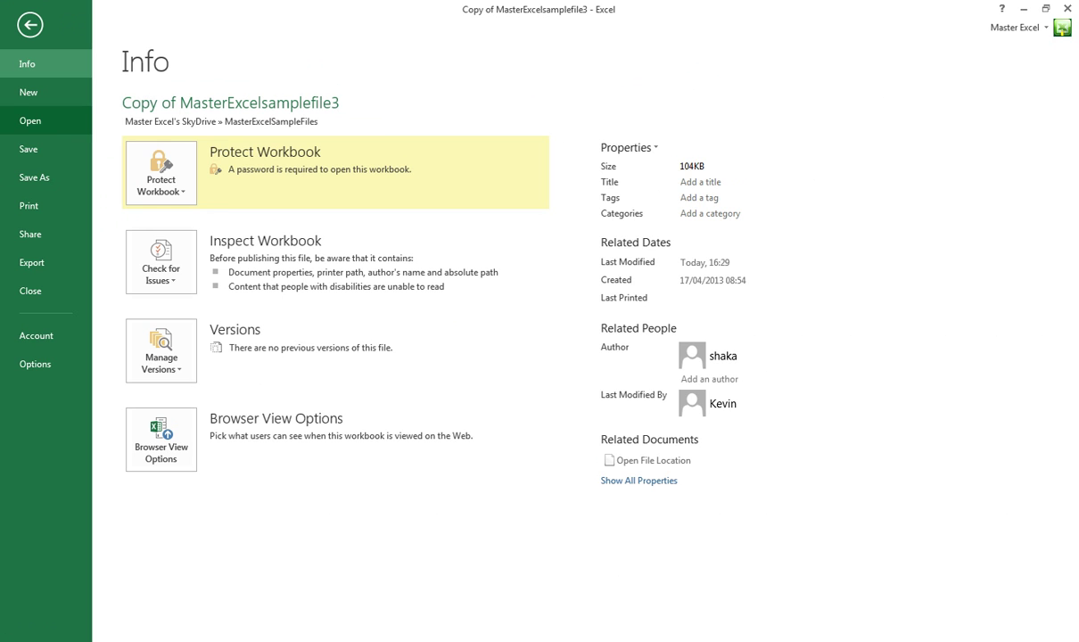
pyautogui.click(30, 120)
pyautogui.click(452, 172)
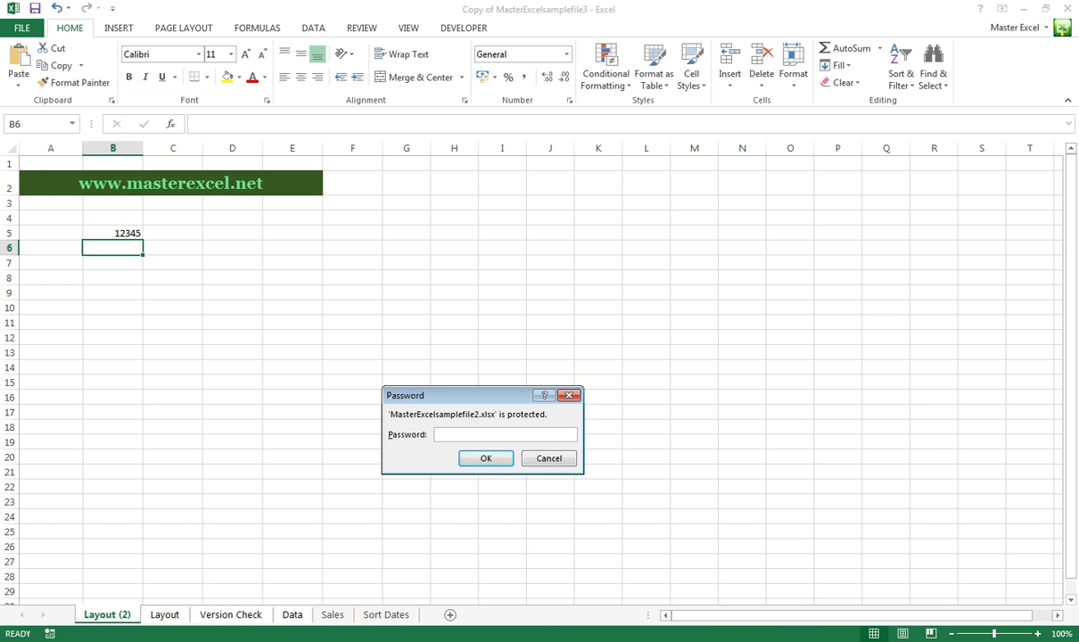
pyautogui.write('12345')
pyautogui.press('Return')
pyautogui.write('12345')
pyautogui.press('Return')
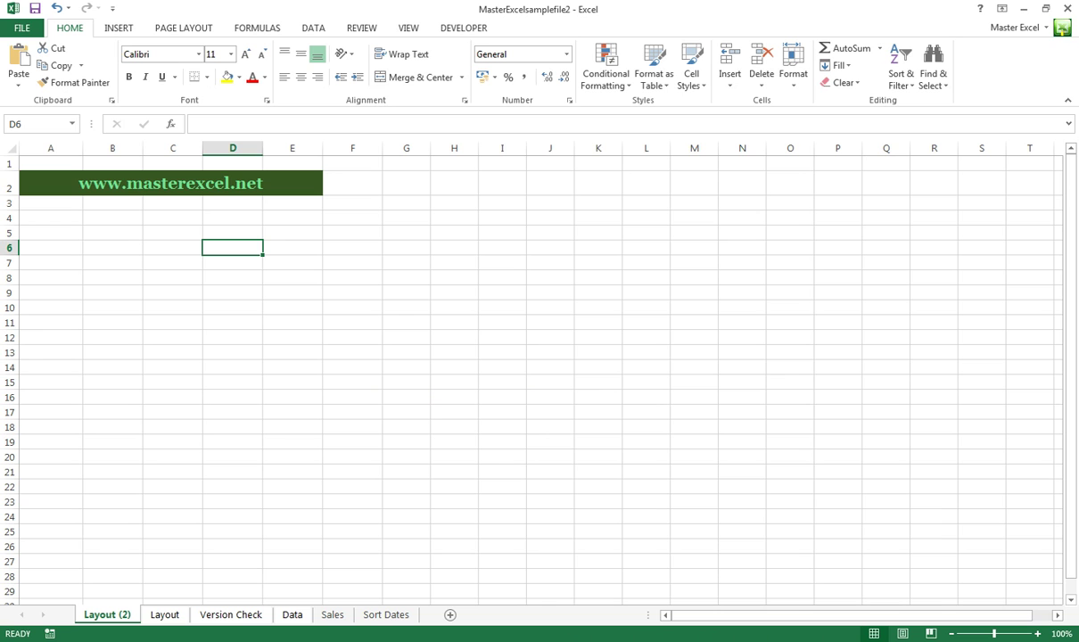